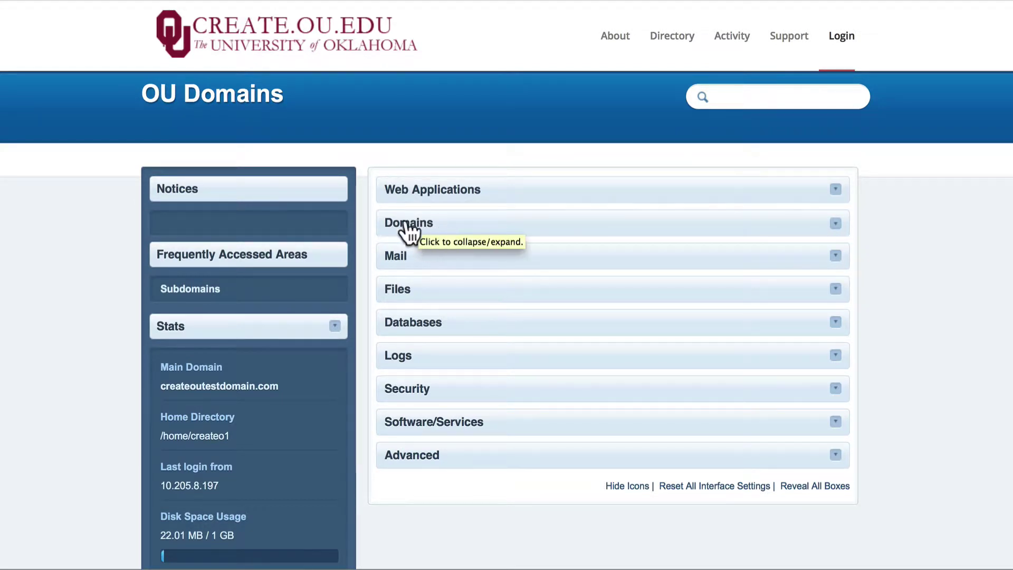
Create subdomain files.createoutestdomain.com with document root public_html/files from the Subdomains page.
{"action": "left_click", "coordinate": [425, 222]}
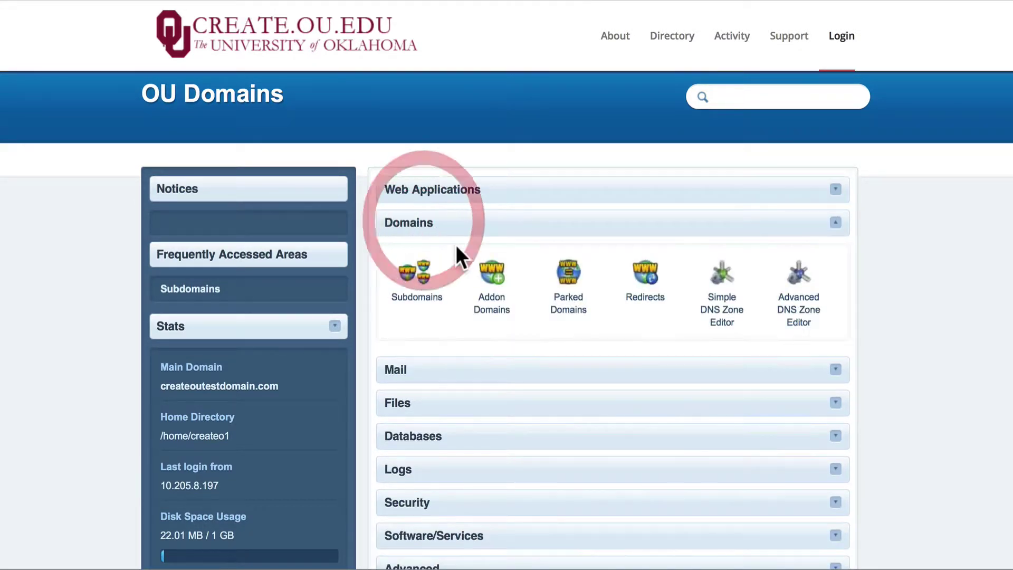
{"action": "left_click", "coordinate": [418, 301]}
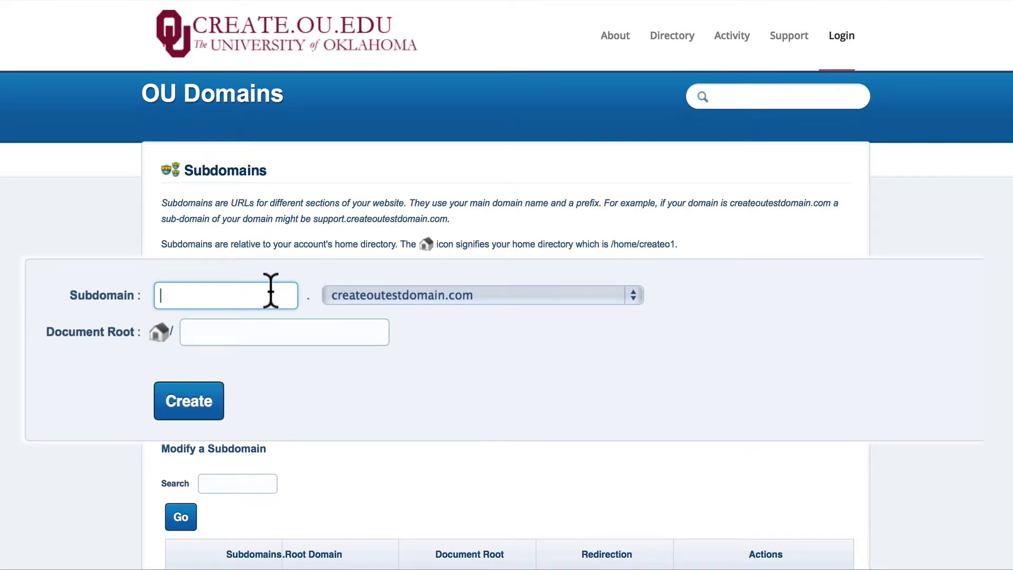
{"action": "type", "text": "file"}
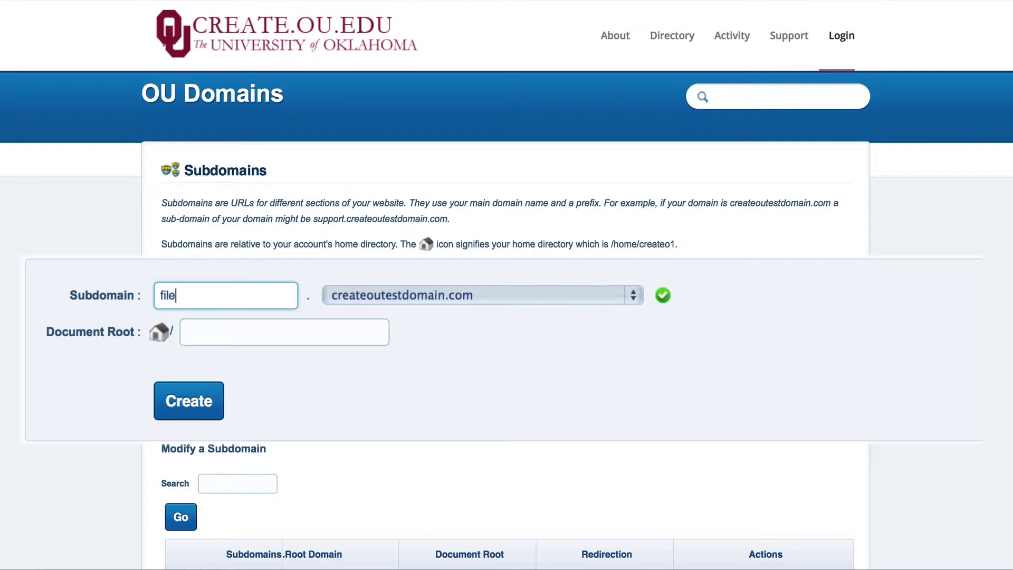
{"action": "type", "text": "s"}
{"action": "left_click", "coordinate": [316, 333]}
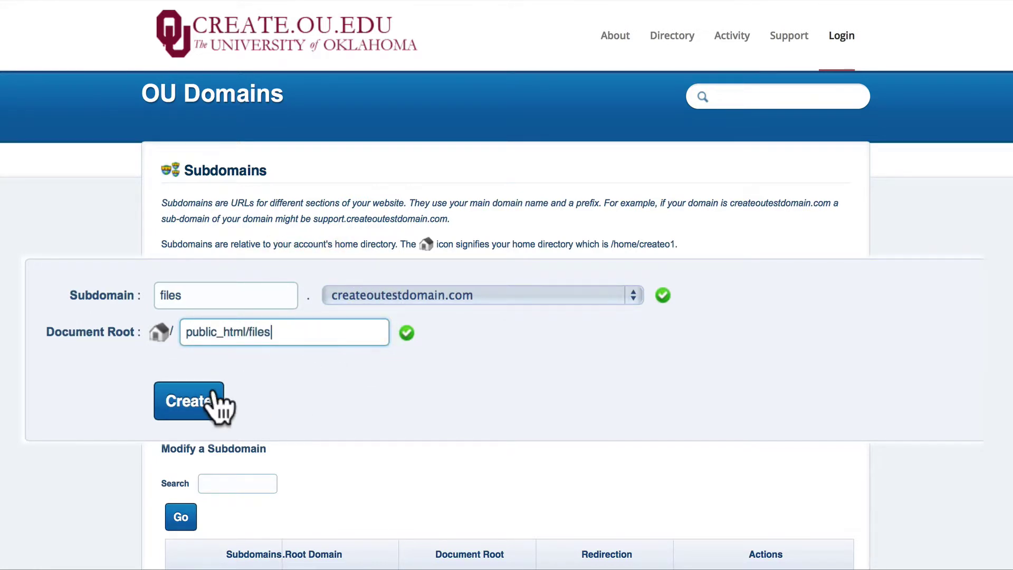
{"action": "left_click", "coordinate": [204, 402]}
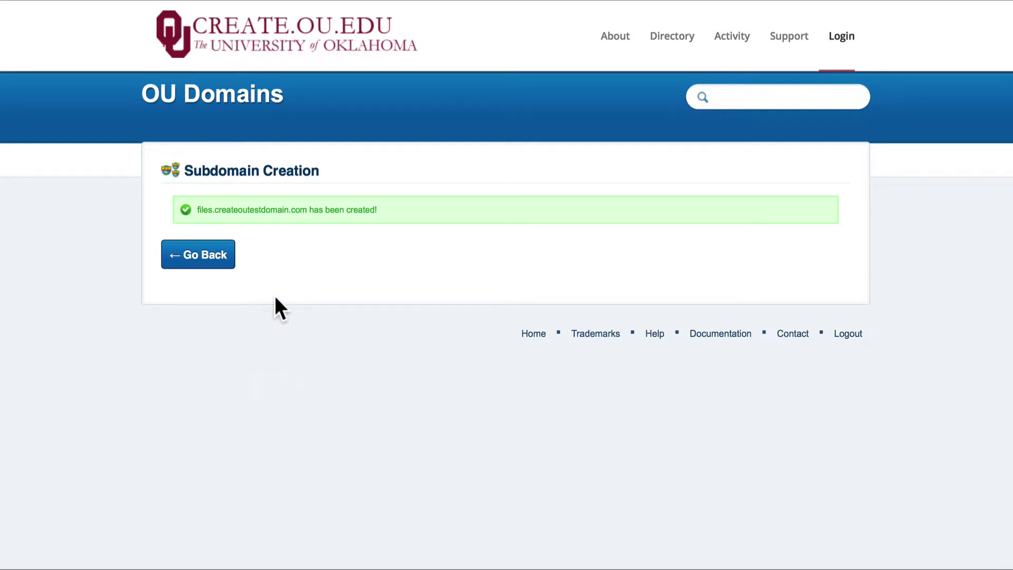
Create subdomain wiki.createoutestdomain.com with document root public_html/wiki.
{"action": "left_click", "coordinate": [209, 256]}
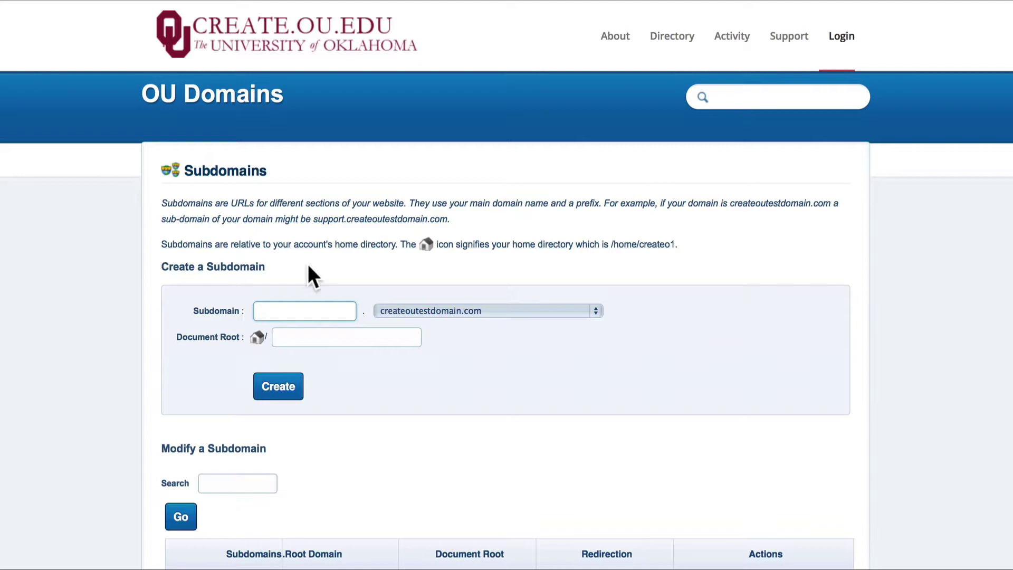
{"action": "scroll", "coordinate": [341, 294], "scroll_direction": "down", "scroll_amount": 5}
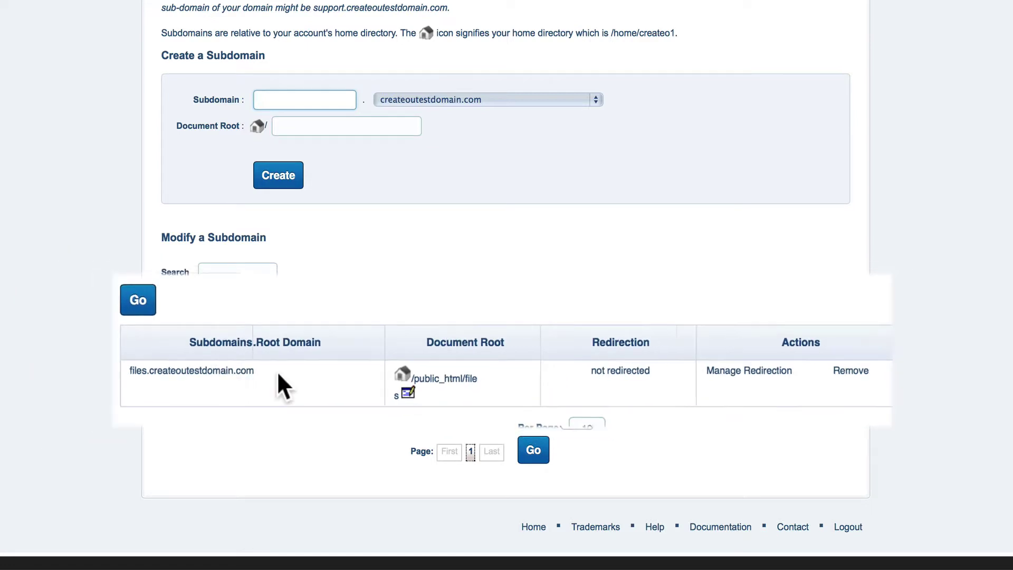
{"action": "scroll", "coordinate": [306, 370], "scroll_direction": "up", "scroll_amount": 1}
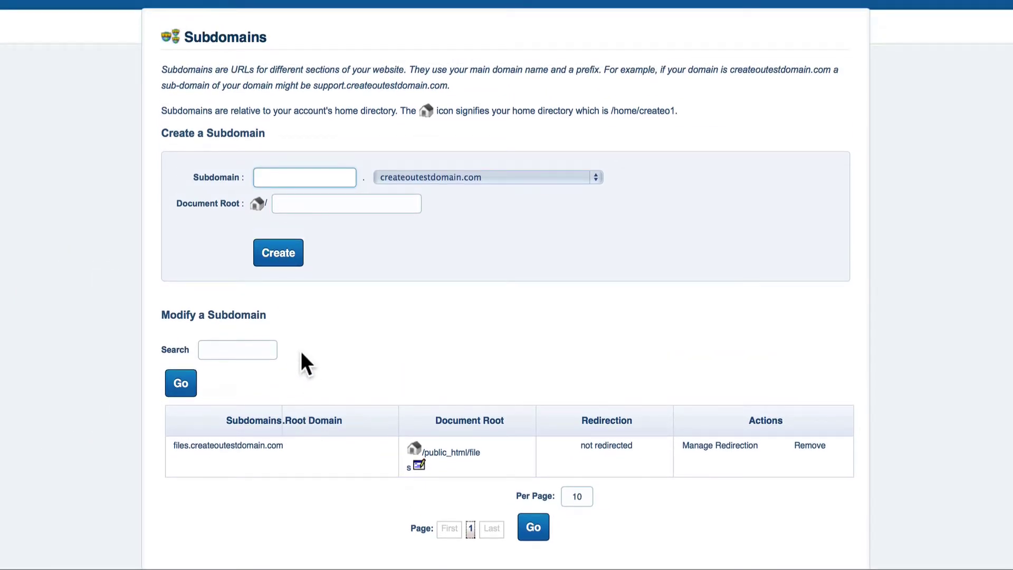
{"action": "type", "text": "wiki"}
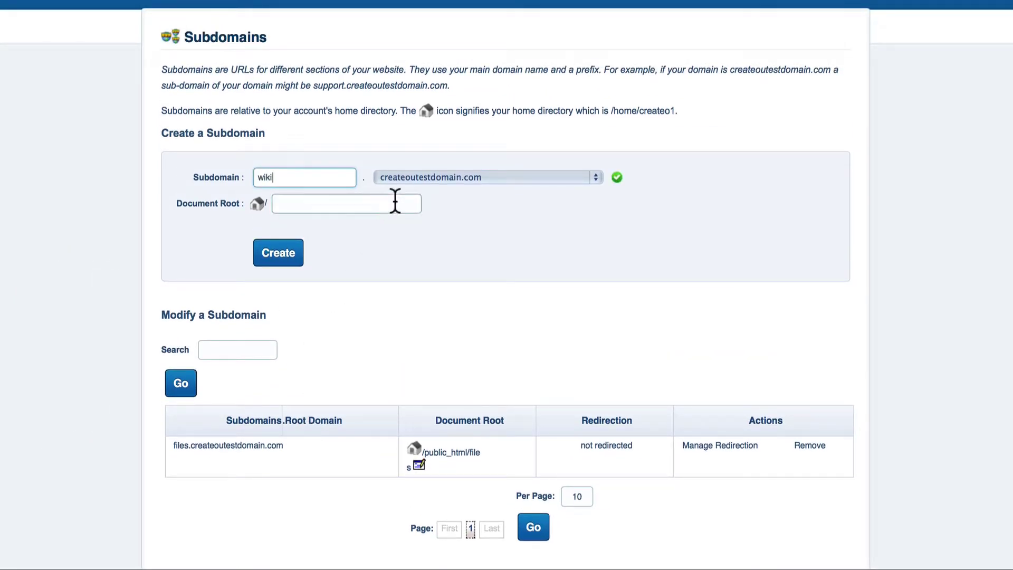
{"action": "left_click", "coordinate": [393, 203]}
{"action": "left_click", "coordinate": [278, 254]}
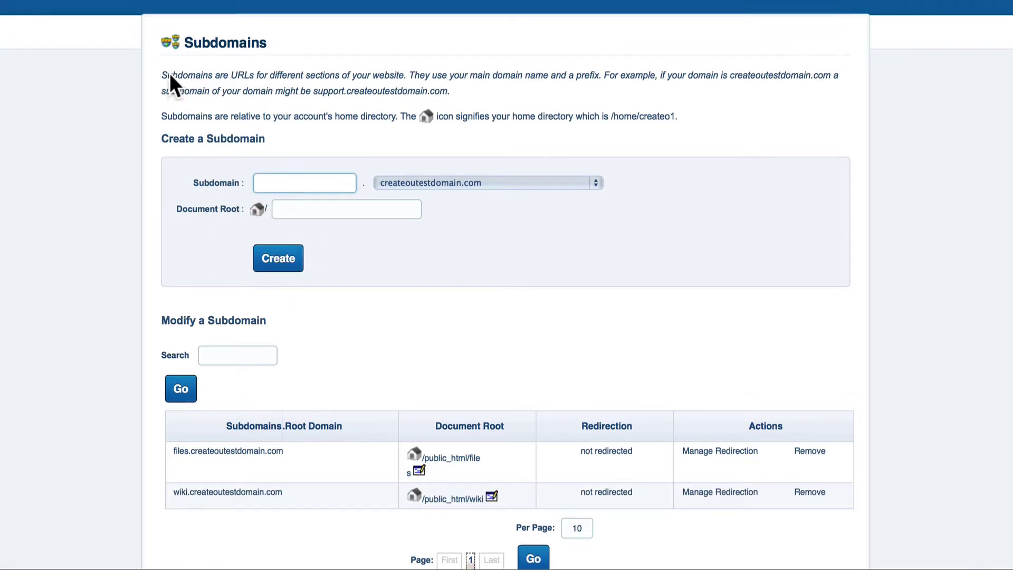
{"action": "scroll", "coordinate": [170, 74], "scroll_direction": "up", "scroll_amount": 2}
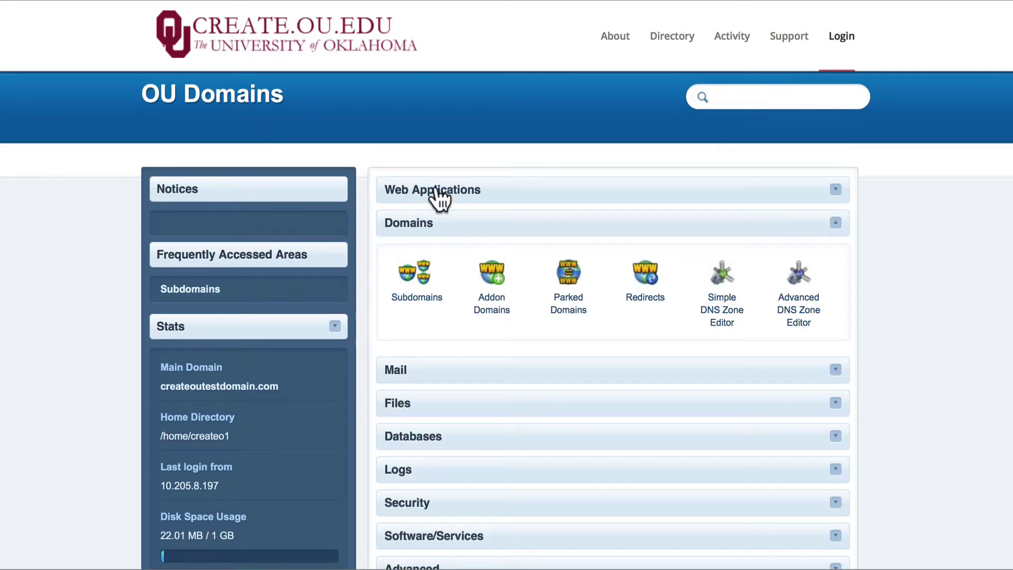
Launch the Installatron Web Applications browser to reach the Photos and Files apps.
{"action": "left_click", "coordinate": [438, 198]}
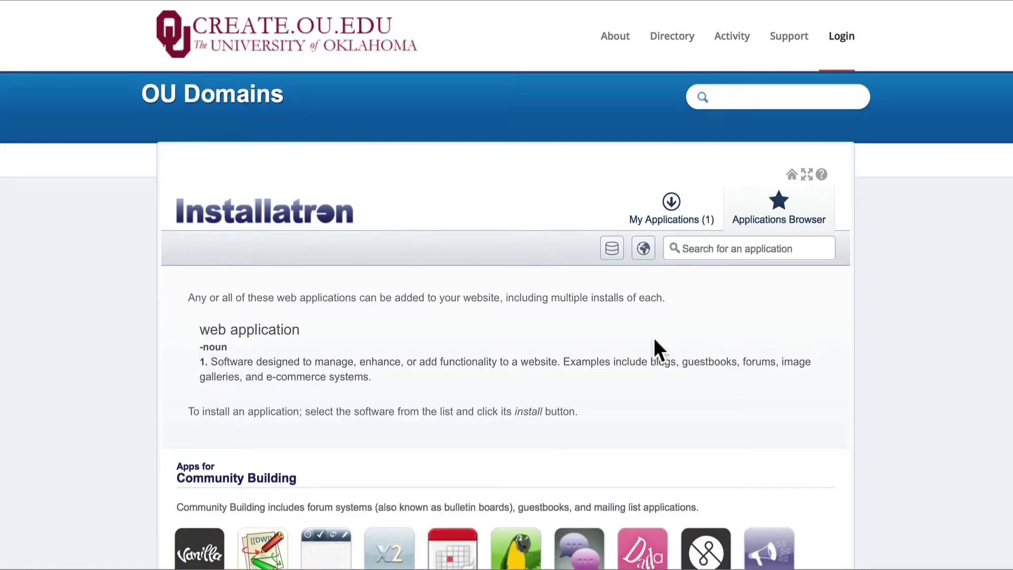
{"action": "scroll", "coordinate": [655, 344], "scroll_direction": "down", "scroll_amount": 1}
{"action": "scroll", "coordinate": [654, 344], "scroll_direction": "down", "scroll_amount": 2}
{"action": "scroll", "coordinate": [654, 344], "scroll_direction": "down", "scroll_amount": 2}
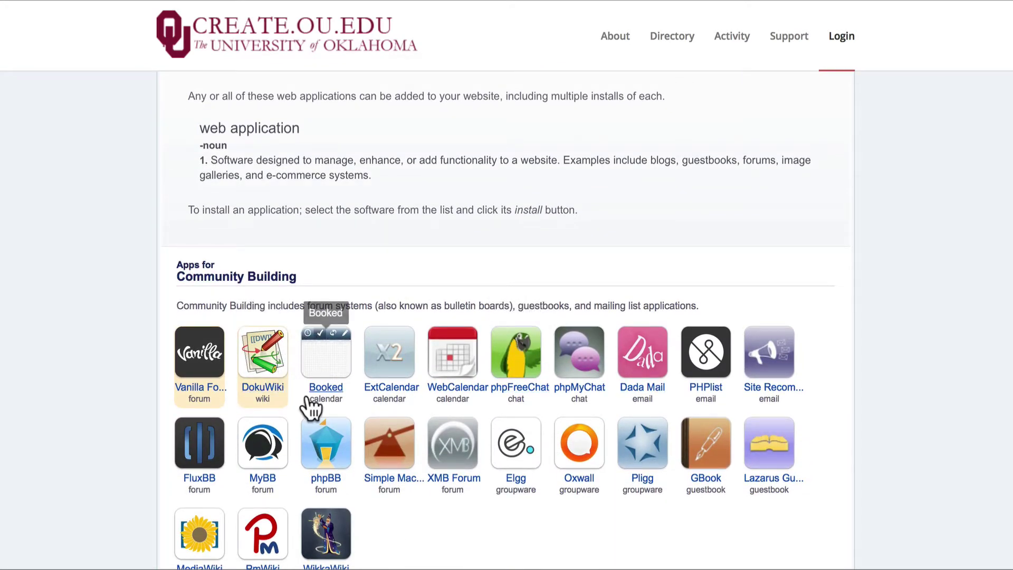
{"action": "scroll", "coordinate": [311, 408], "scroll_direction": "down", "scroll_amount": 1}
{"action": "scroll", "coordinate": [310, 407], "scroll_direction": "down", "scroll_amount": 4}
{"action": "scroll", "coordinate": [310, 407], "scroll_direction": "down", "scroll_amount": 2}
{"action": "scroll", "coordinate": [307, 394], "scroll_direction": "down", "scroll_amount": 2}
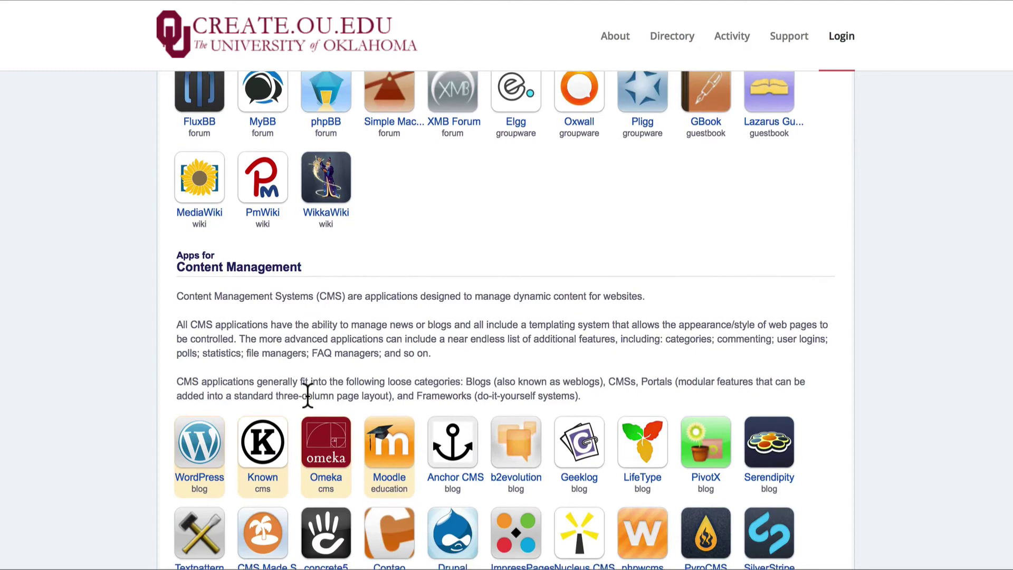
{"action": "scroll", "coordinate": [307, 394], "scroll_direction": "down", "scroll_amount": 2}
{"action": "scroll", "coordinate": [307, 394], "scroll_direction": "down", "scroll_amount": 4}
{"action": "scroll", "coordinate": [307, 394], "scroll_direction": "down", "scroll_amount": 4}
{"action": "scroll", "coordinate": [310, 400], "scroll_direction": "down", "scroll_amount": 1}
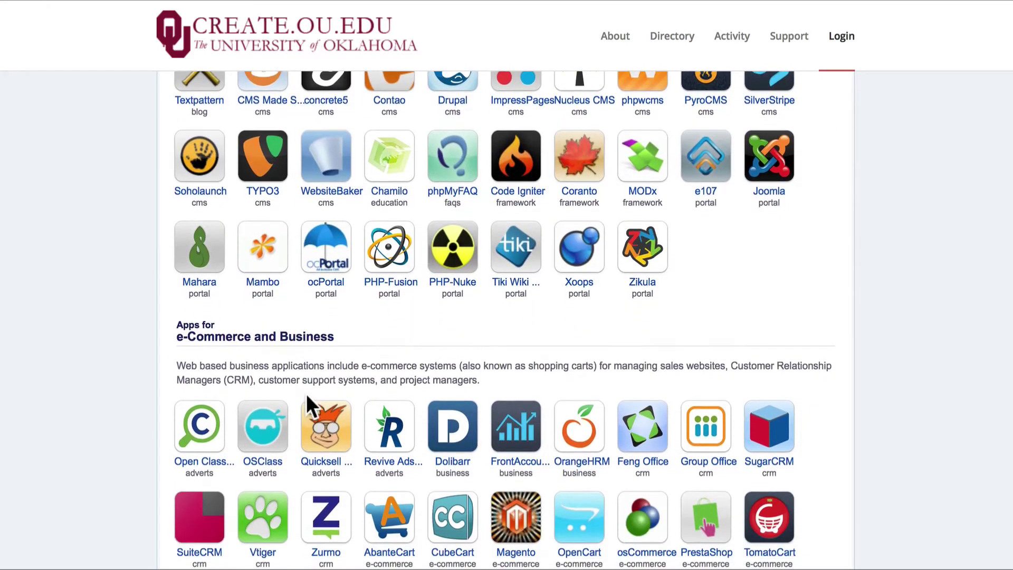
{"action": "scroll", "coordinate": [300, 396], "scroll_direction": "down", "scroll_amount": 1}
{"action": "scroll", "coordinate": [288, 402], "scroll_direction": "down", "scroll_amount": 4}
{"action": "scroll", "coordinate": [289, 402], "scroll_direction": "down", "scroll_amount": 2}
{"action": "scroll", "coordinate": [288, 403], "scroll_direction": "down", "scroll_amount": 5}
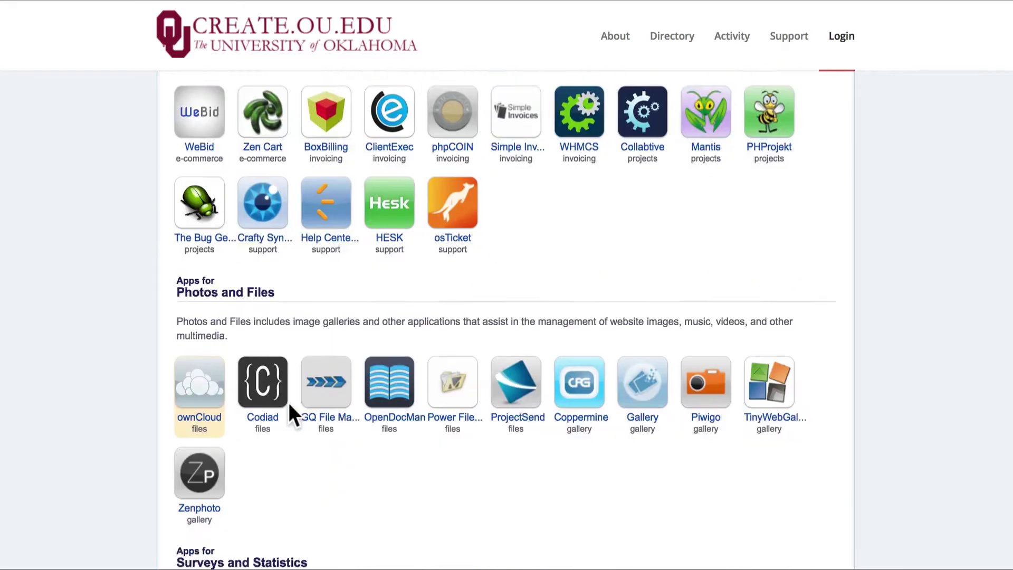
{"action": "scroll", "coordinate": [289, 405], "scroll_direction": "down", "scroll_amount": 3}
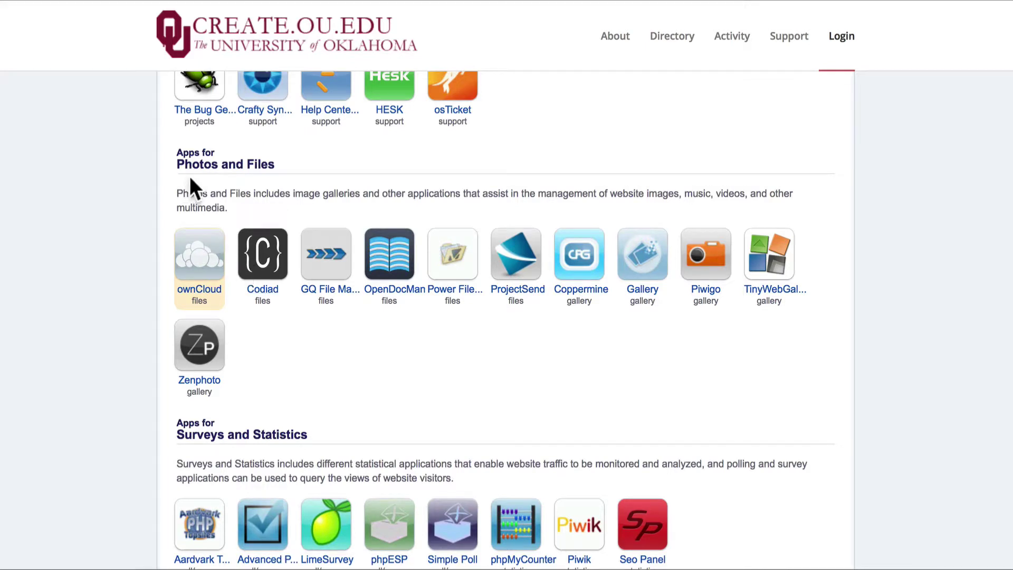
Start an ownCloud install targeted at files.createoutestdomain.com.
{"action": "left_click", "coordinate": [207, 295]}
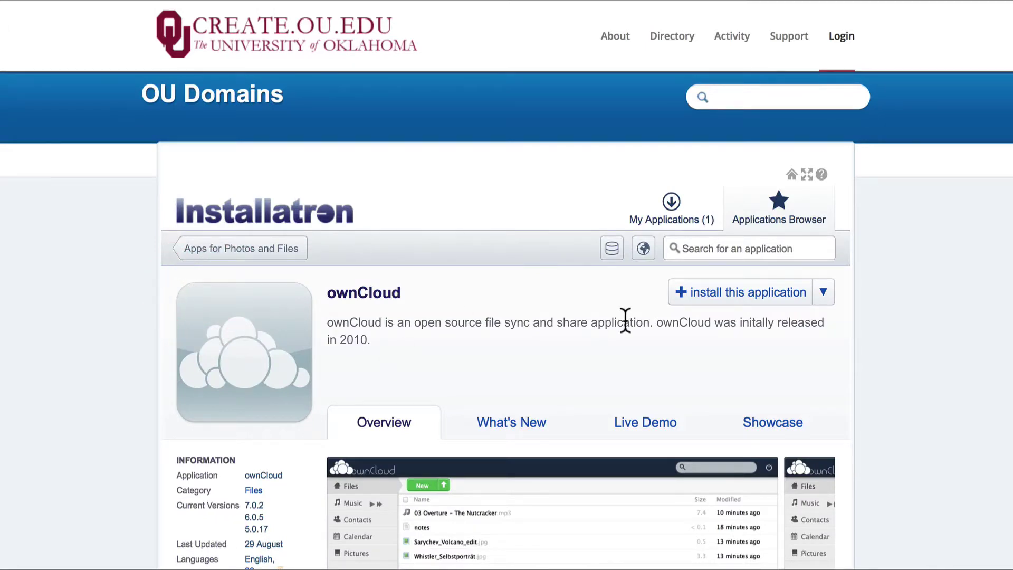
{"action": "left_click", "coordinate": [750, 307]}
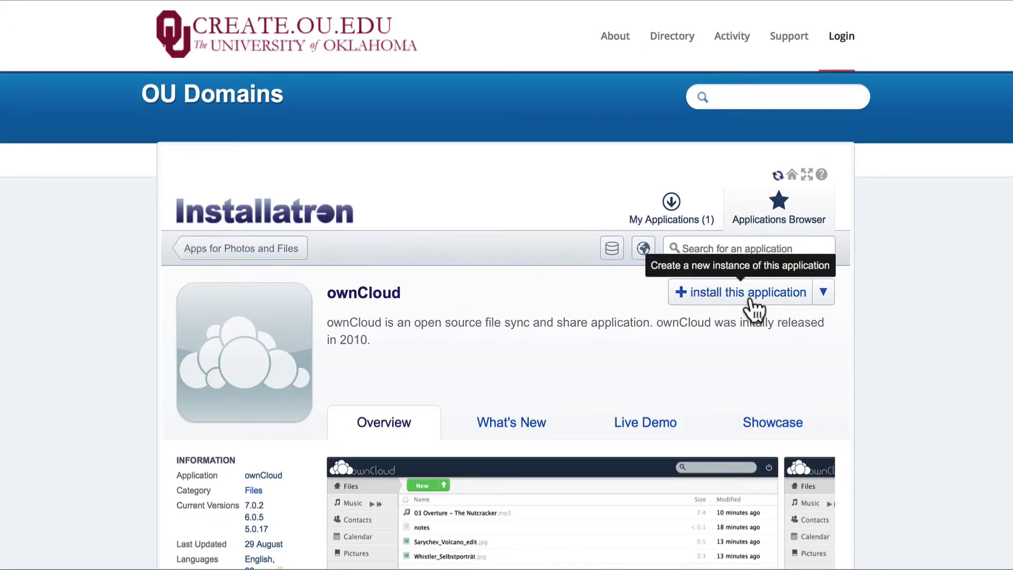
{"action": "scroll", "coordinate": [732, 313], "scroll_direction": "down", "scroll_amount": 3}
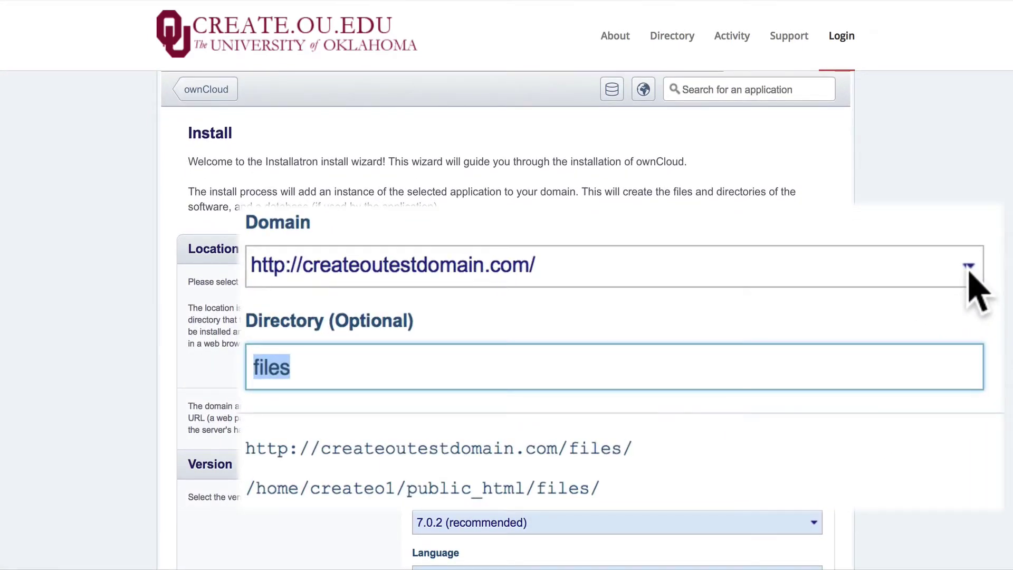
{"action": "left_click", "coordinate": [969, 268]}
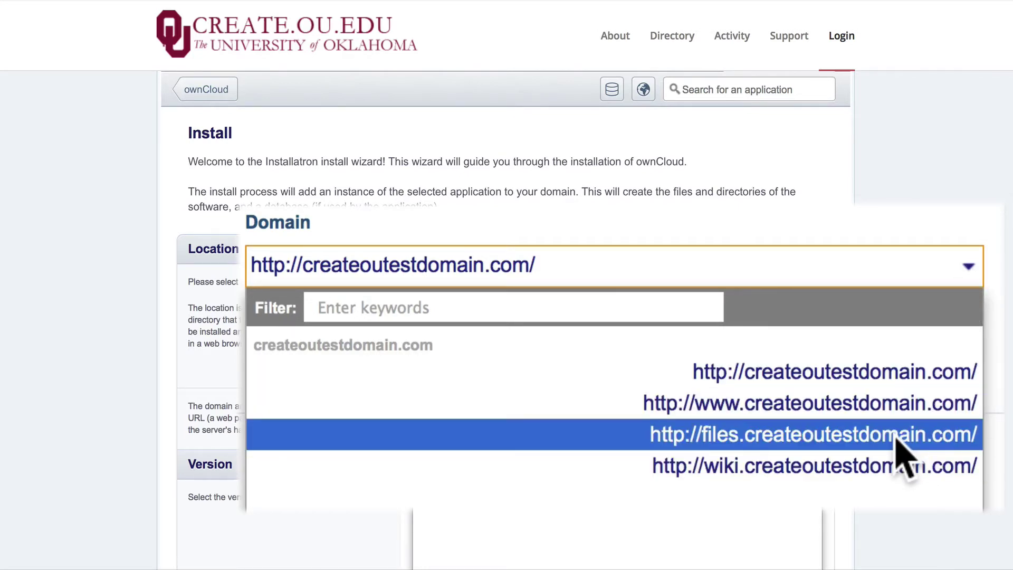
{"action": "left_click", "coordinate": [899, 440]}
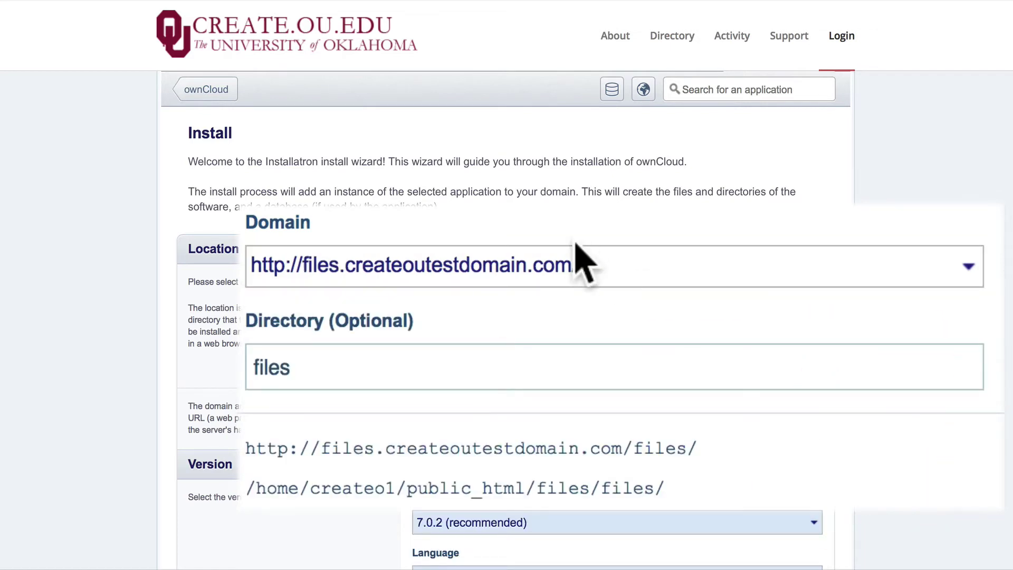
Clear the install directory so ownCloud goes into public_html/files.
{"action": "left_click", "coordinate": [343, 367]}
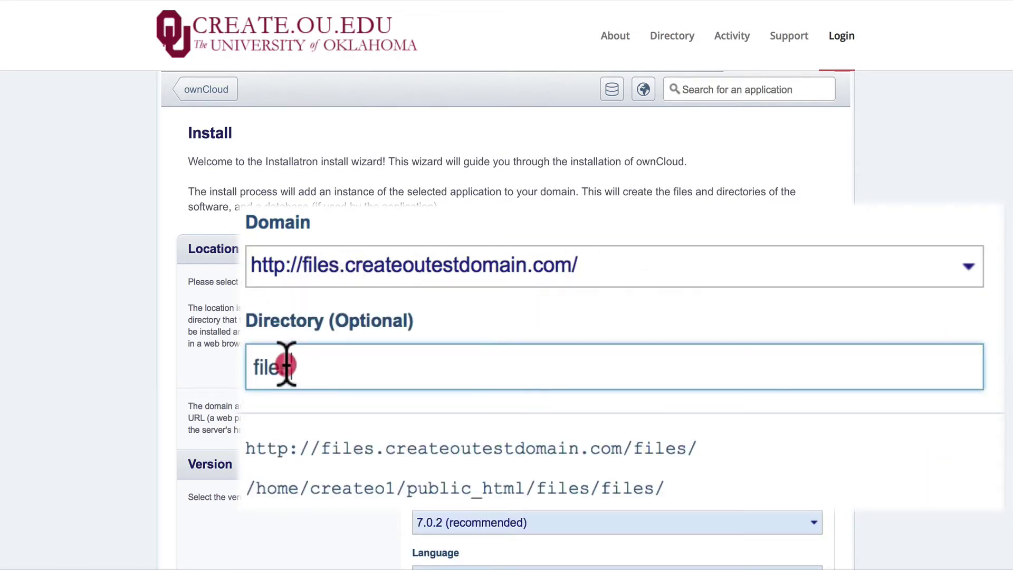
{"action": "double_click", "coordinate": [281, 366]}
{"action": "key", "text": "BackSpace"}
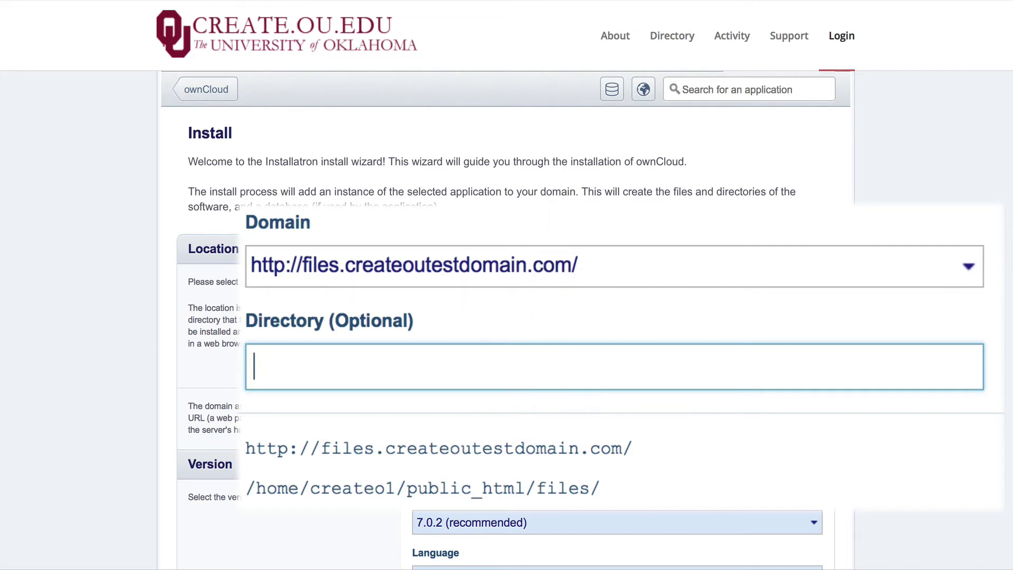
{"action": "scroll", "coordinate": [599, 322], "scroll_direction": "down", "scroll_amount": 1}
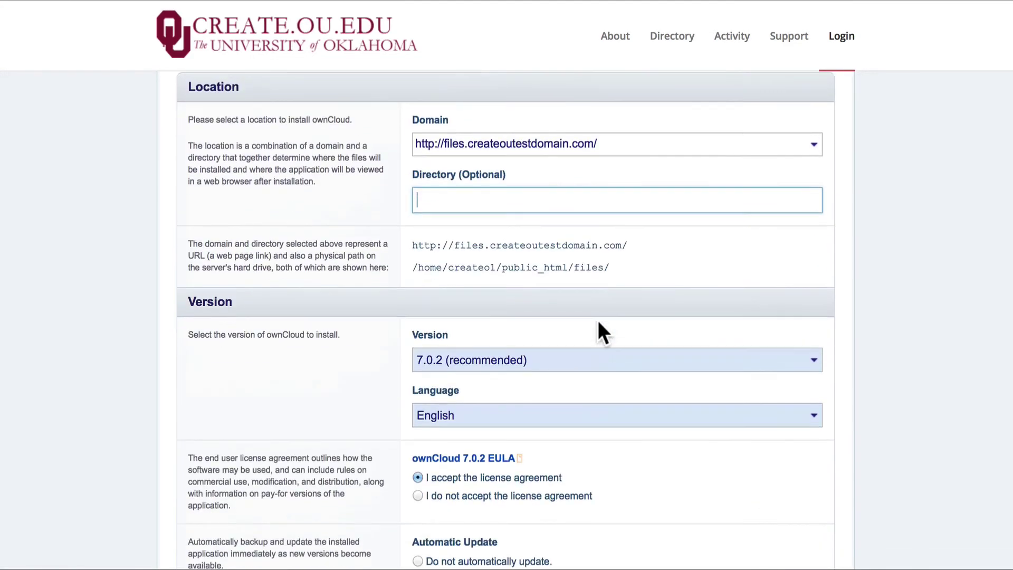
{"action": "scroll", "coordinate": [597, 320], "scroll_direction": "down", "scroll_amount": 5}
{"action": "scroll", "coordinate": [598, 319], "scroll_direction": "down", "scroll_amount": 5}
{"action": "left_click_drag", "start_coordinate": [496, 316], "coordinate": [358, 292]}
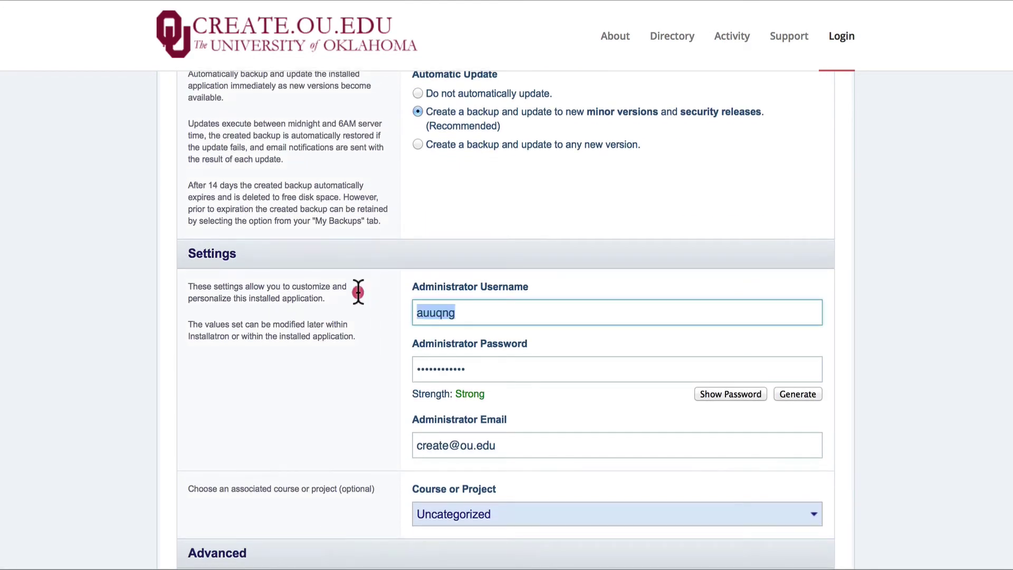
{"action": "type", "text": "oucr2179"}
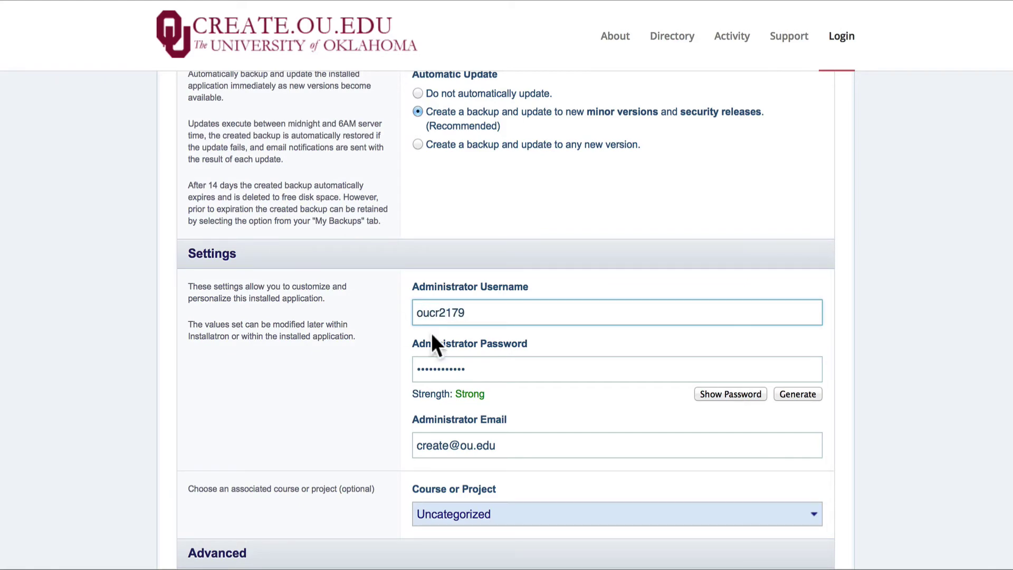
Set the administrator password and begin installing ownCloud.
{"action": "key", "text": "Tab"}
{"action": "type", "text": "password"}
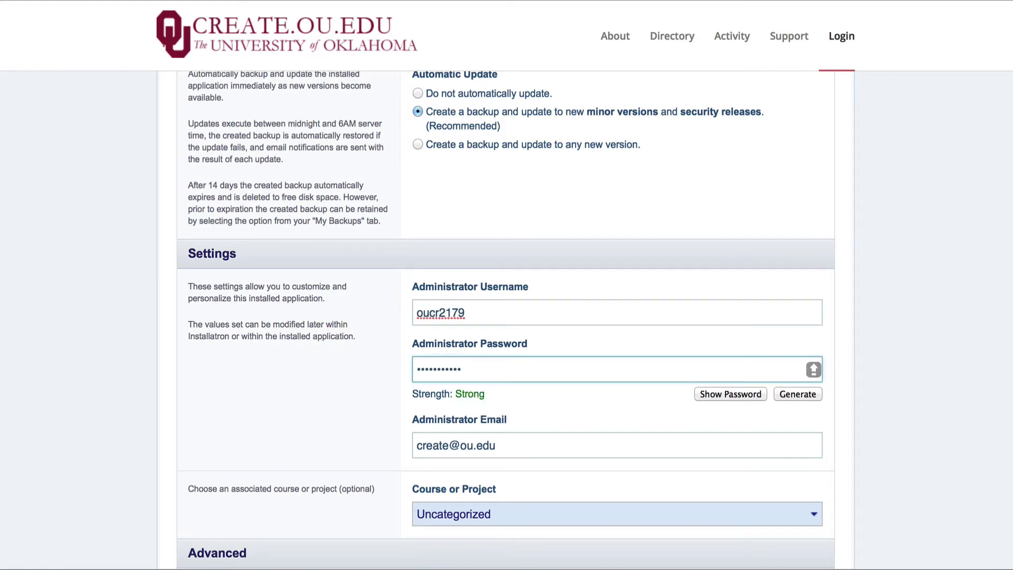
{"action": "scroll", "coordinate": [765, 388], "scroll_direction": "down", "scroll_amount": 3}
{"action": "scroll", "coordinate": [800, 396], "scroll_direction": "down", "scroll_amount": 3}
{"action": "left_click", "coordinate": [811, 370]}
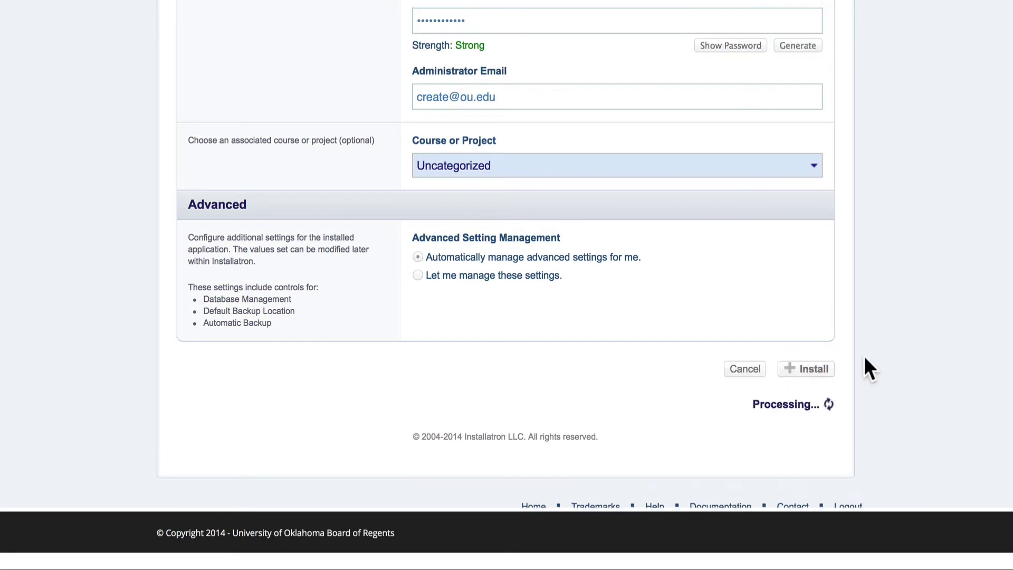
{"action": "scroll", "coordinate": [863, 356], "scroll_direction": "down", "scroll_amount": 1}
{"action": "scroll", "coordinate": [891, 350], "scroll_direction": "down", "scroll_amount": 1}
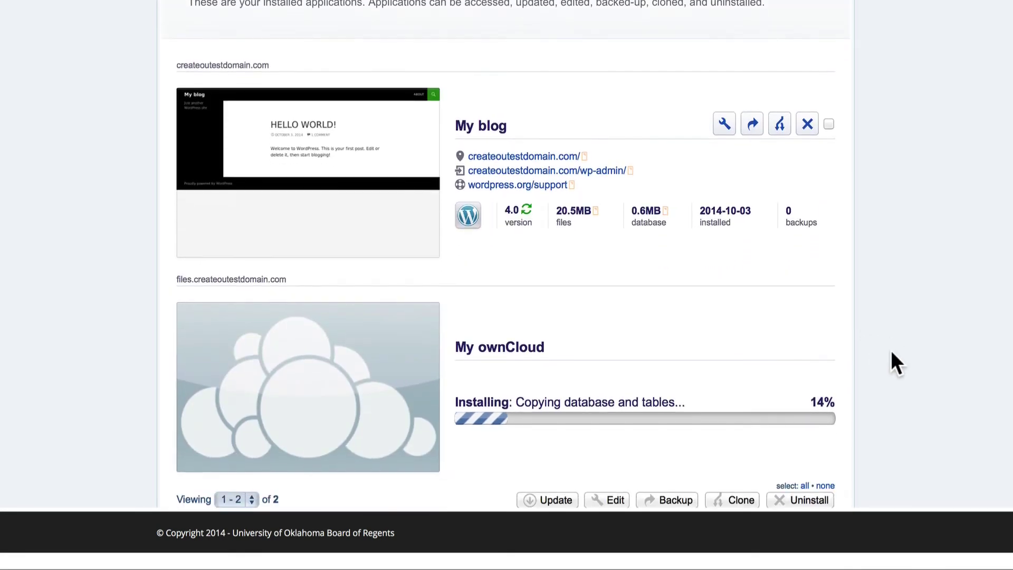